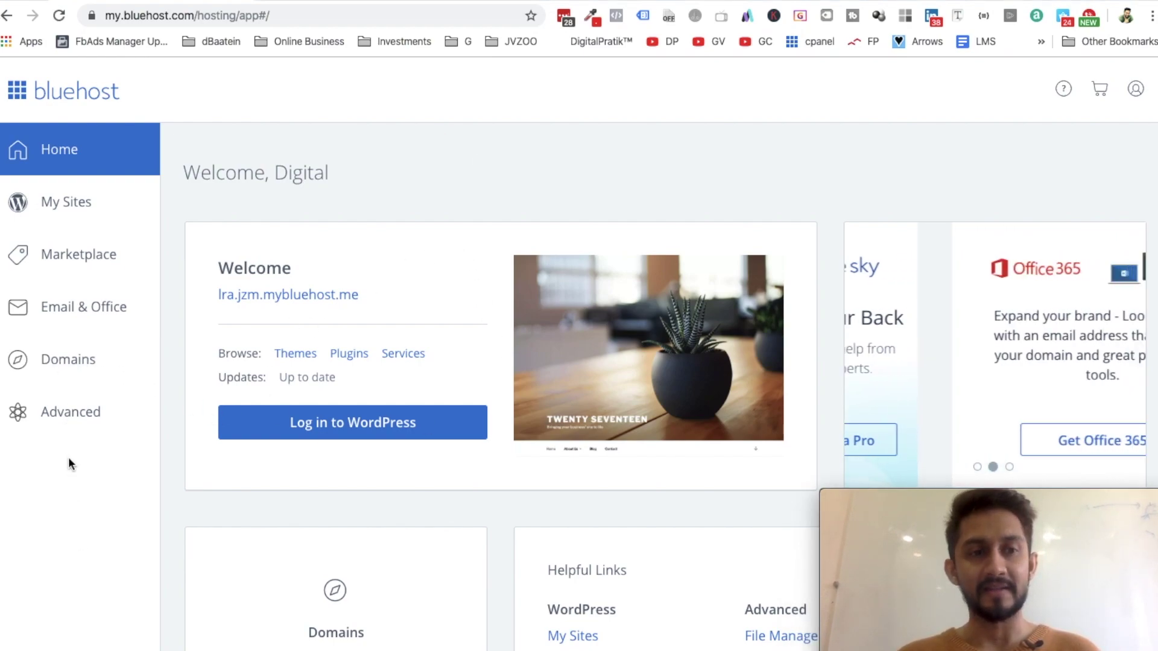
# Open Email Accounts from the full cPanel tools list after searching the page for 'email'
pyautogui.click(54, 420)
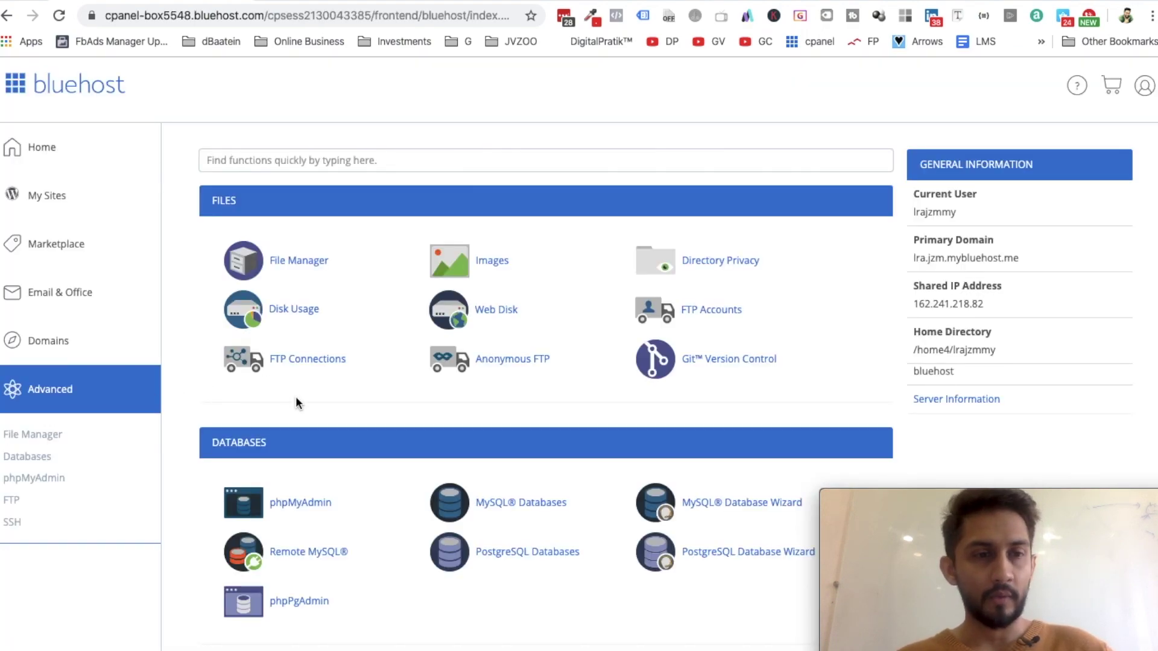
pyautogui.scroll(-4, 374, 494)
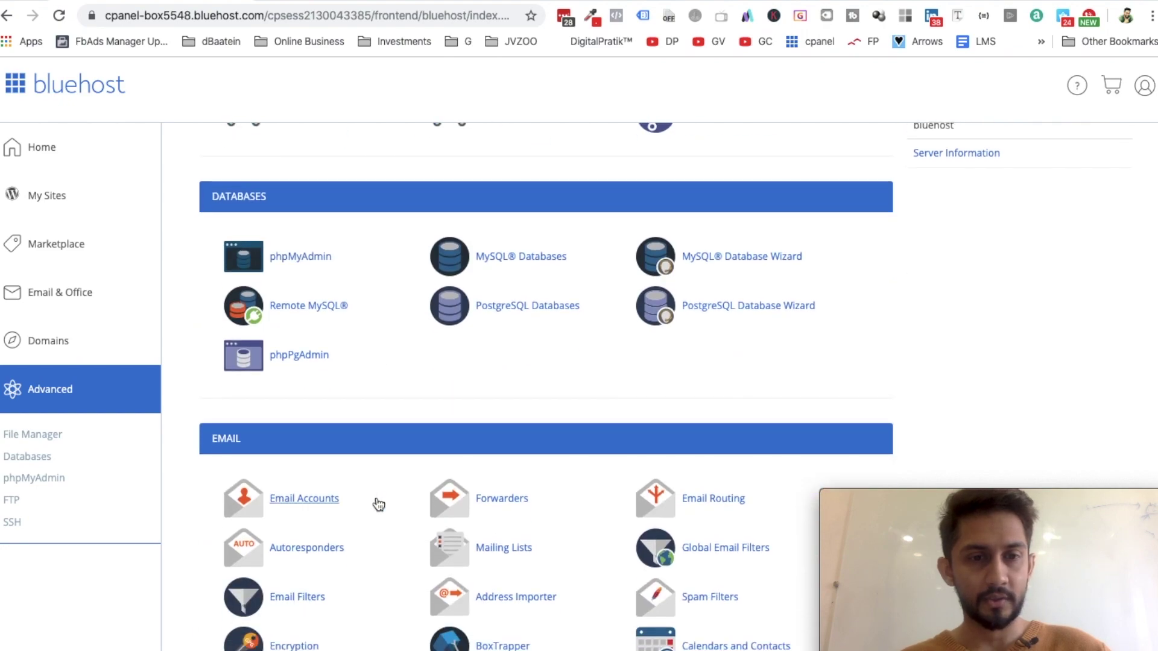
pyautogui.scroll(-1, 378, 504)
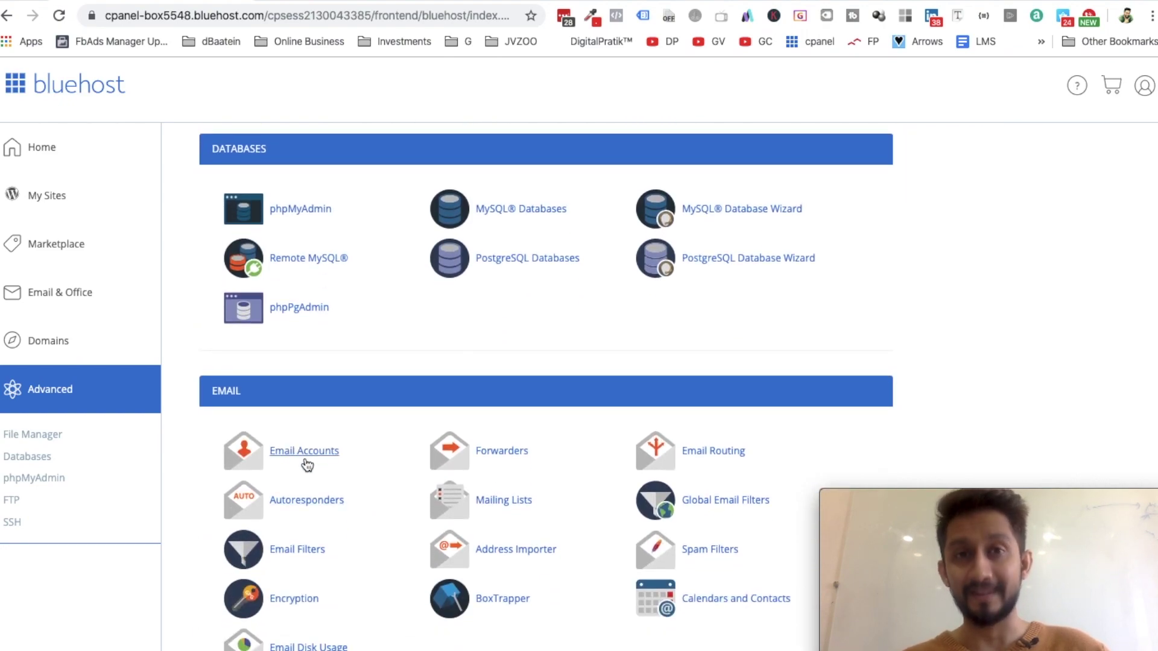
pyautogui.press('super+f')
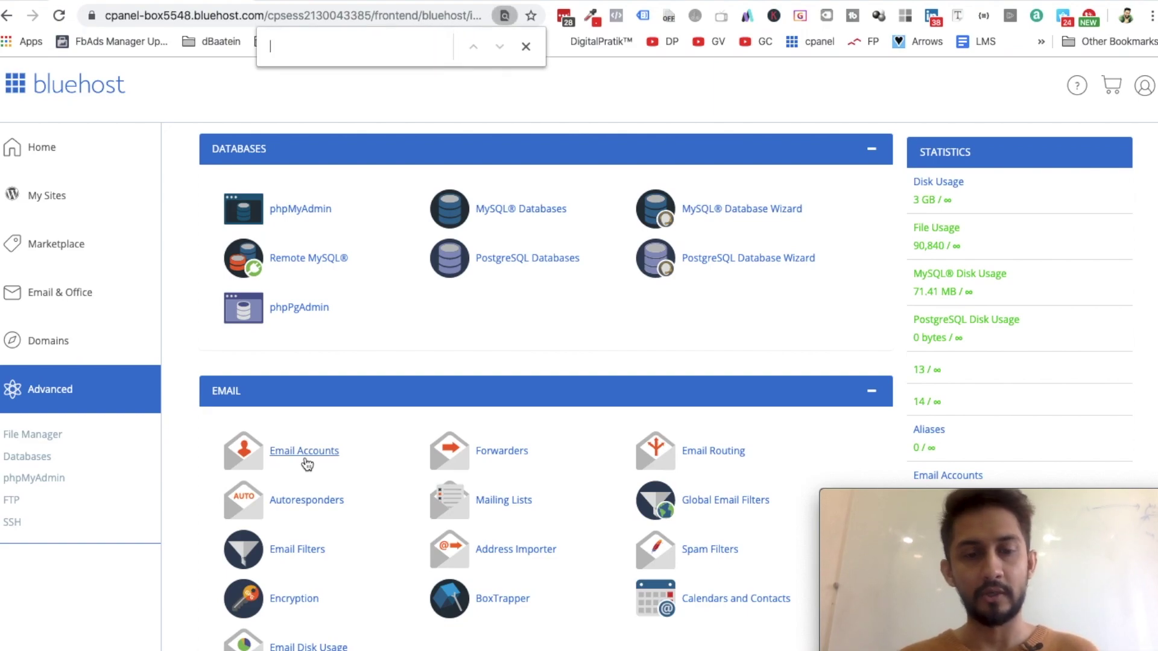
pyautogui.write('email')
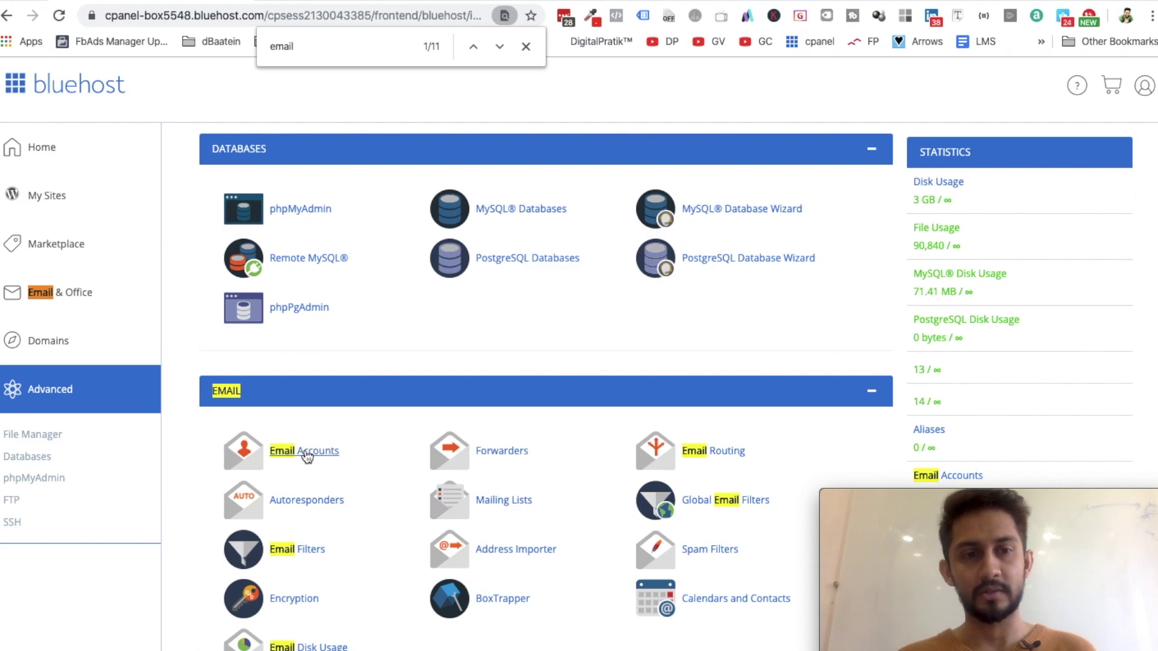
pyautogui.click(306, 457)
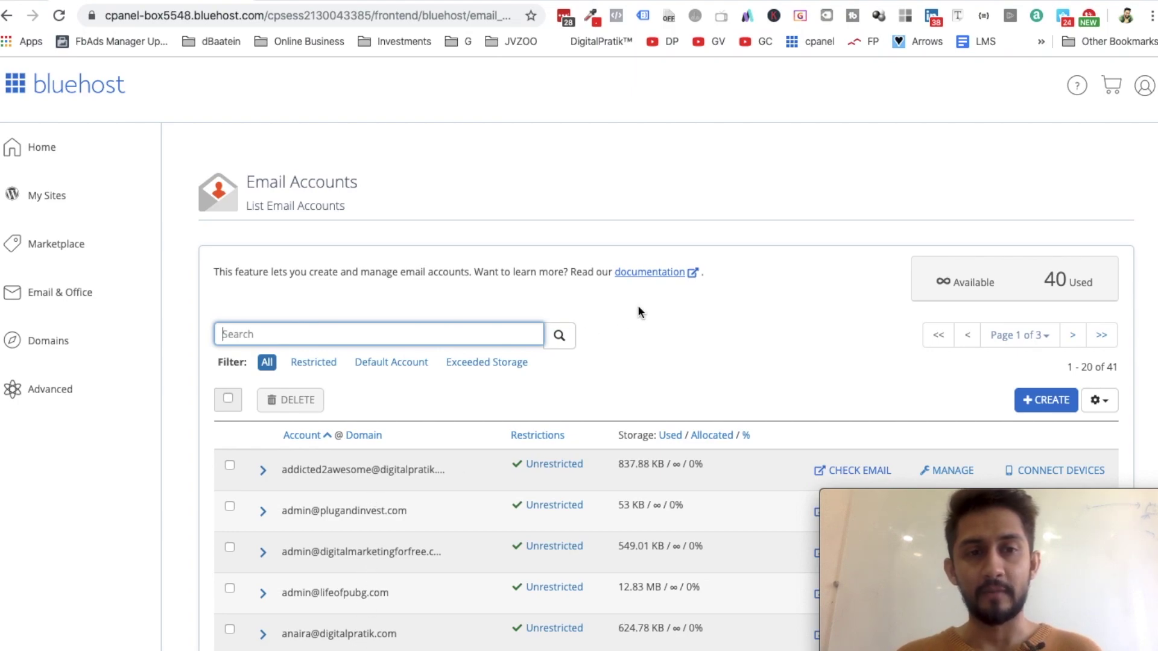
# Start a new email account and choose digitalbaatein.com as its domain
pyautogui.click(1035, 401)
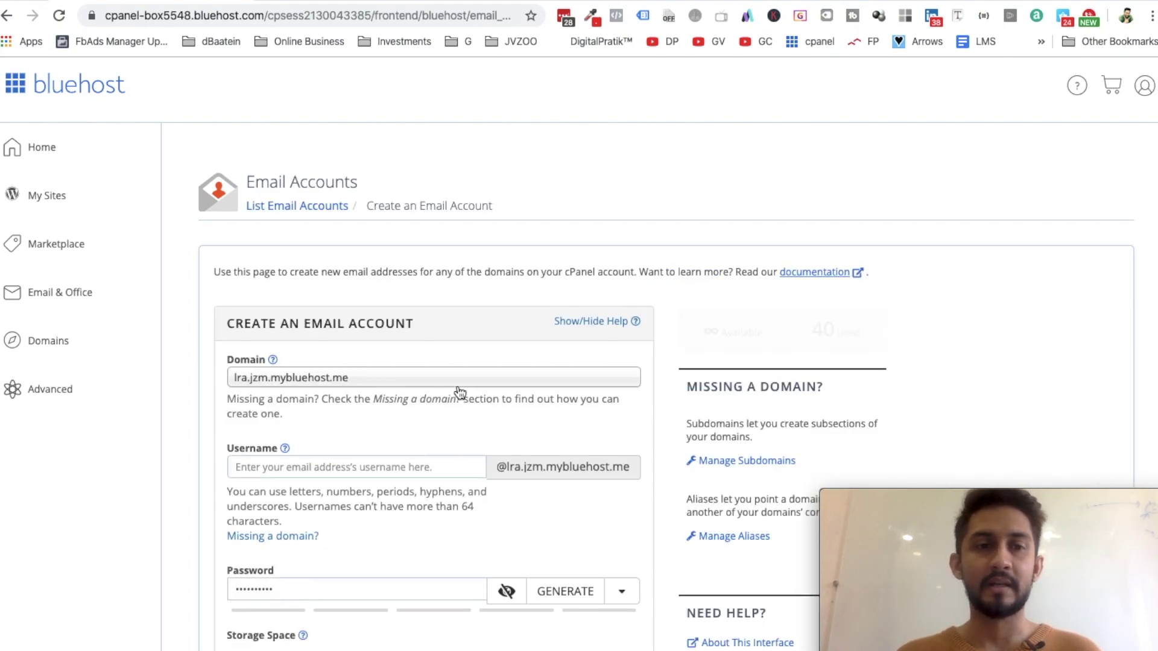
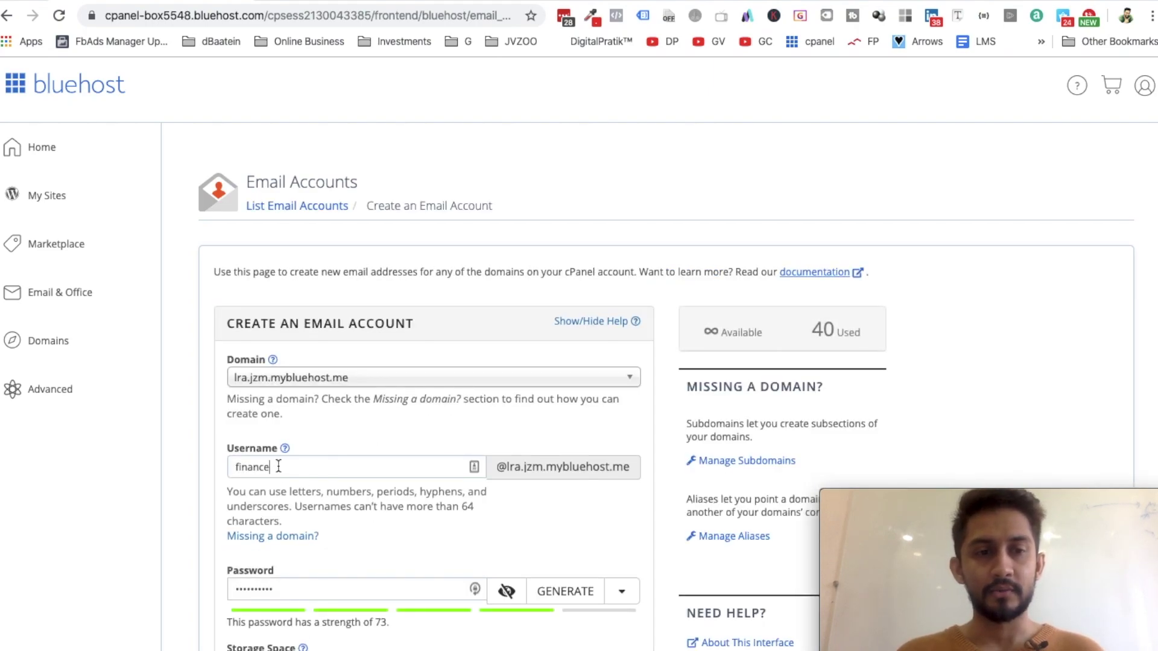
pyautogui.doubleClick(278, 466)
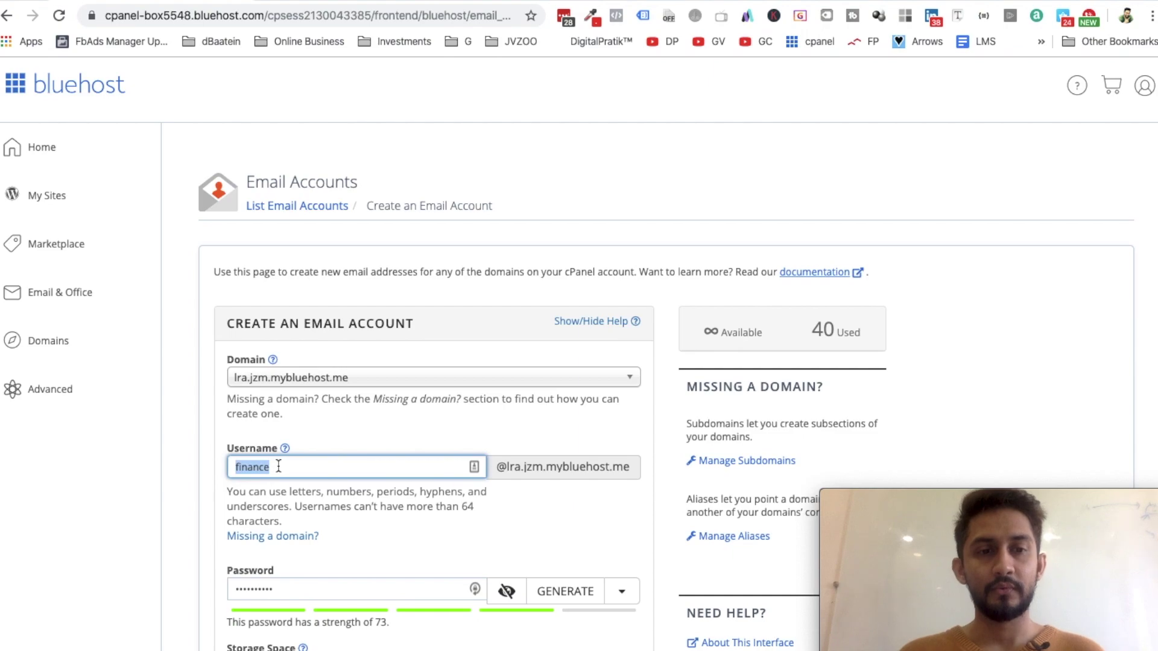
pyautogui.click(291, 380)
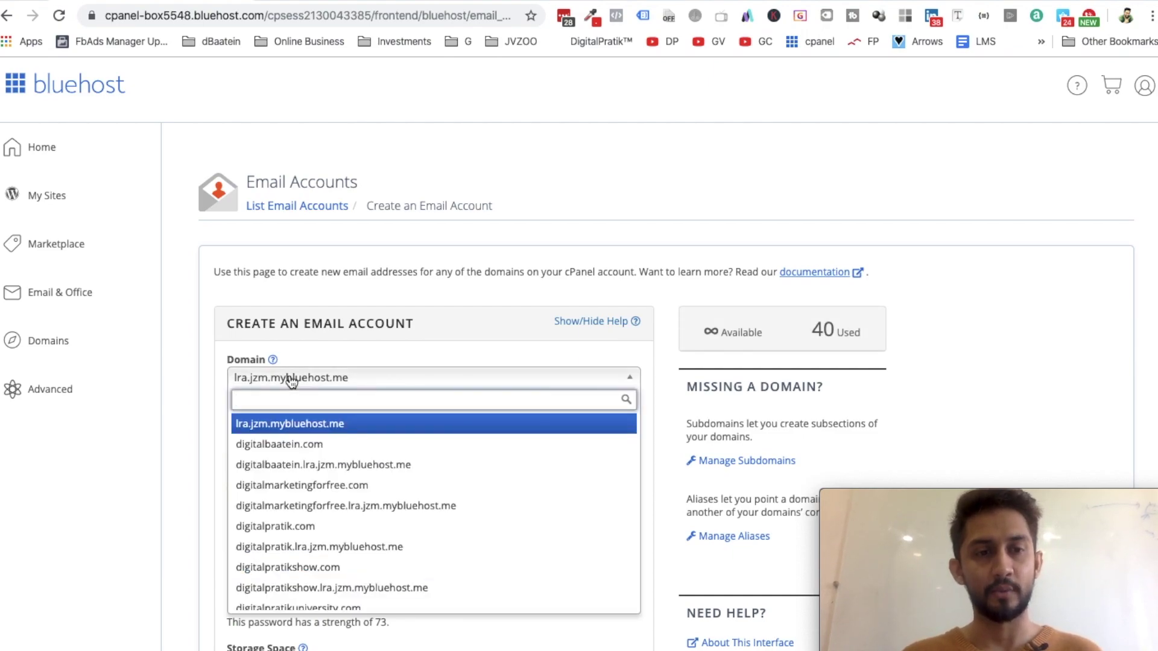
pyautogui.click(299, 447)
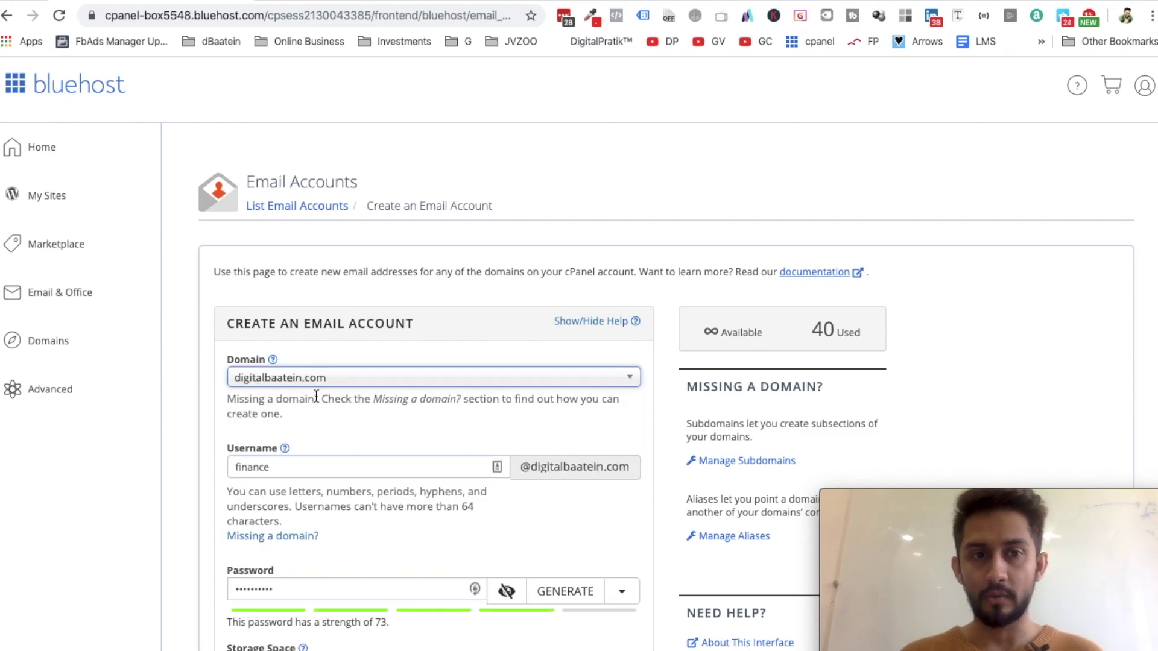
# Try the usernames pratik and dpu, then settle on 'test'
pyautogui.doubleClick(292, 461)
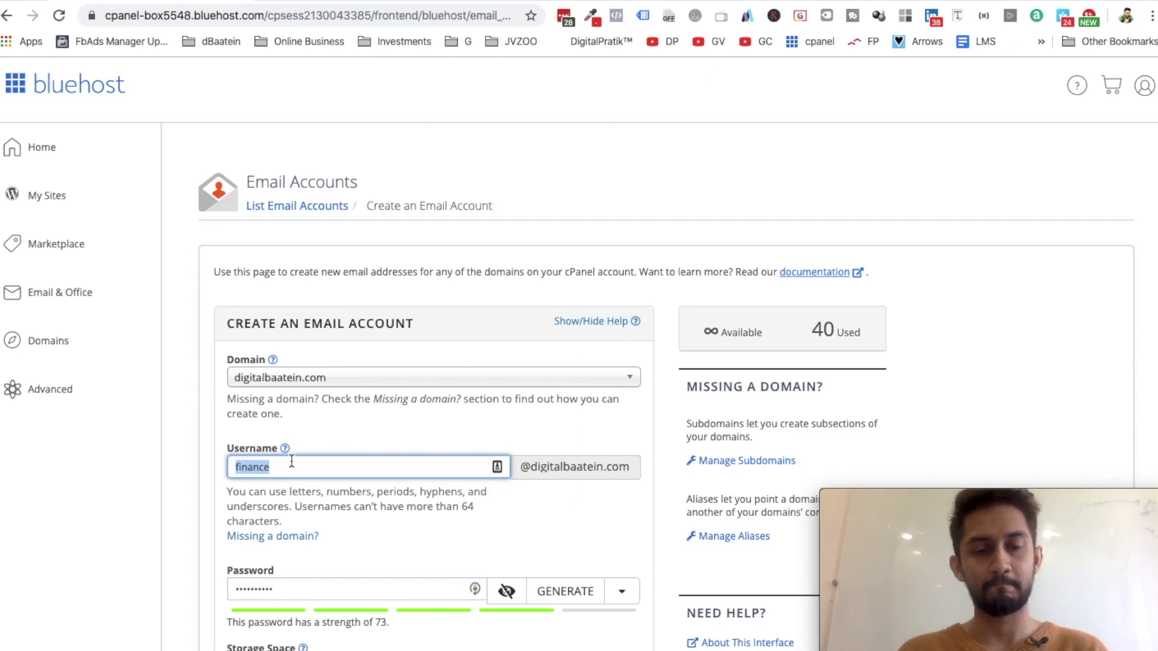
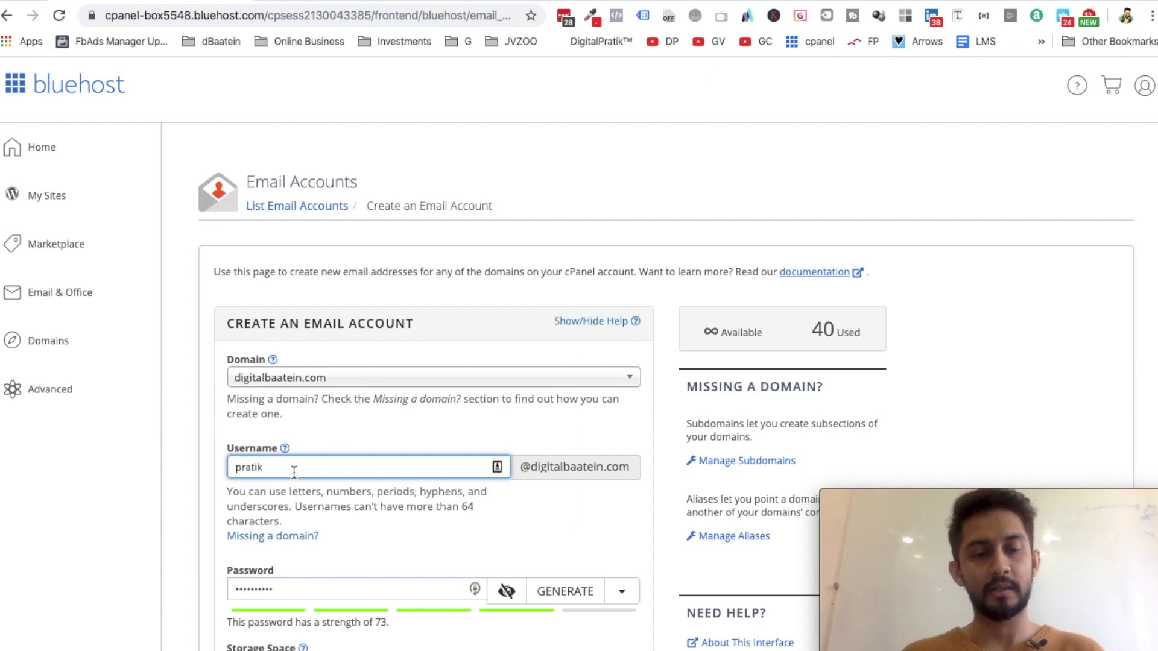
pyautogui.press('super+a')
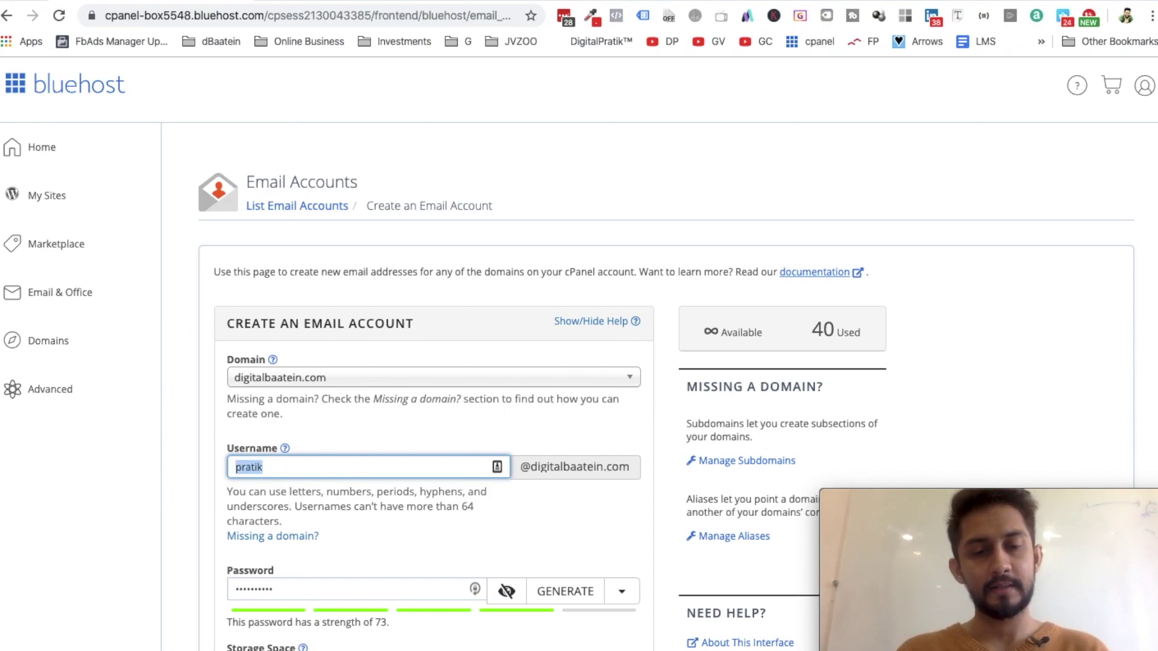
pyautogui.write('dpu')
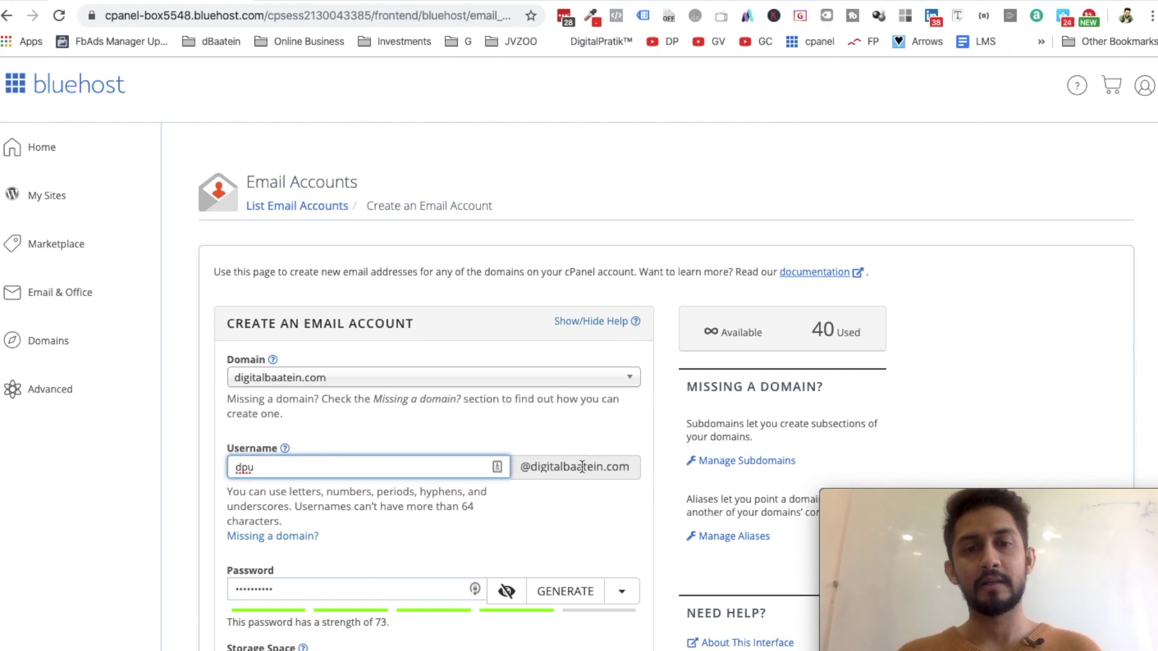
pyautogui.doubleClick(299, 467)
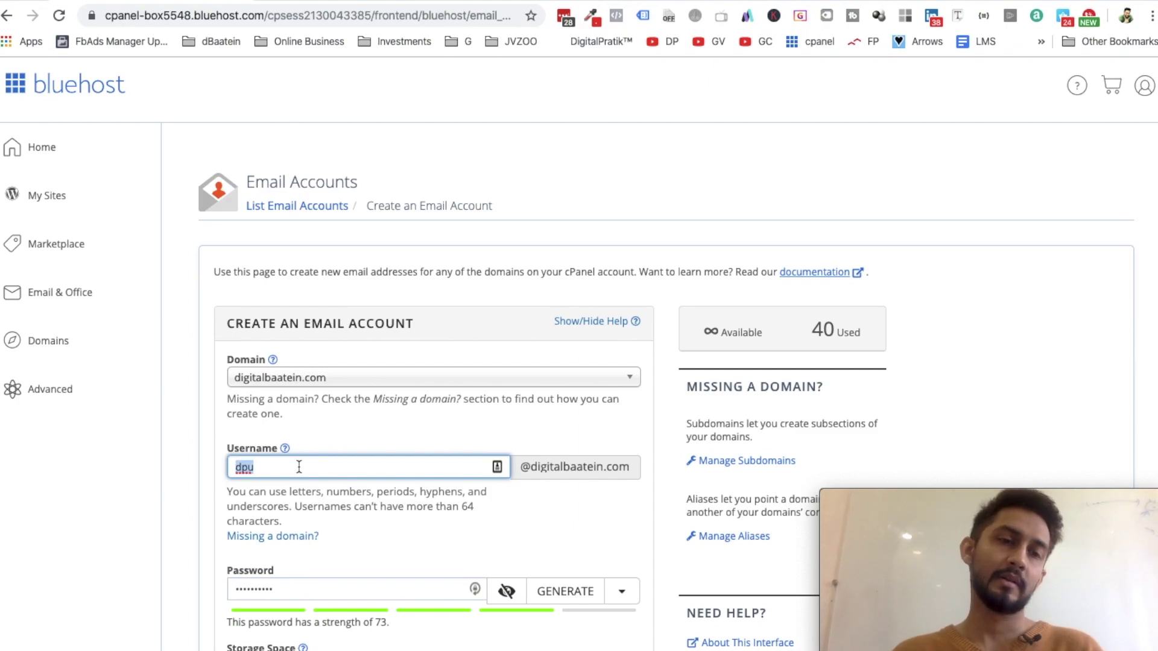
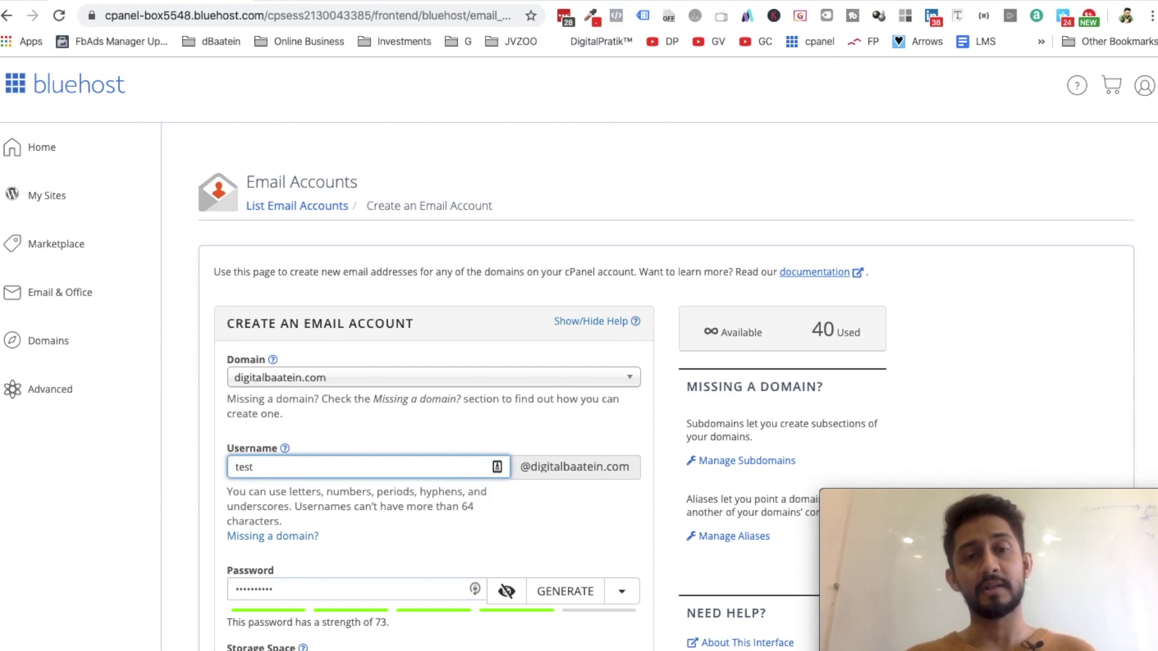
# Switch the test account's domain to digitalpratikuniversity.com
pyautogui.click(318, 377)
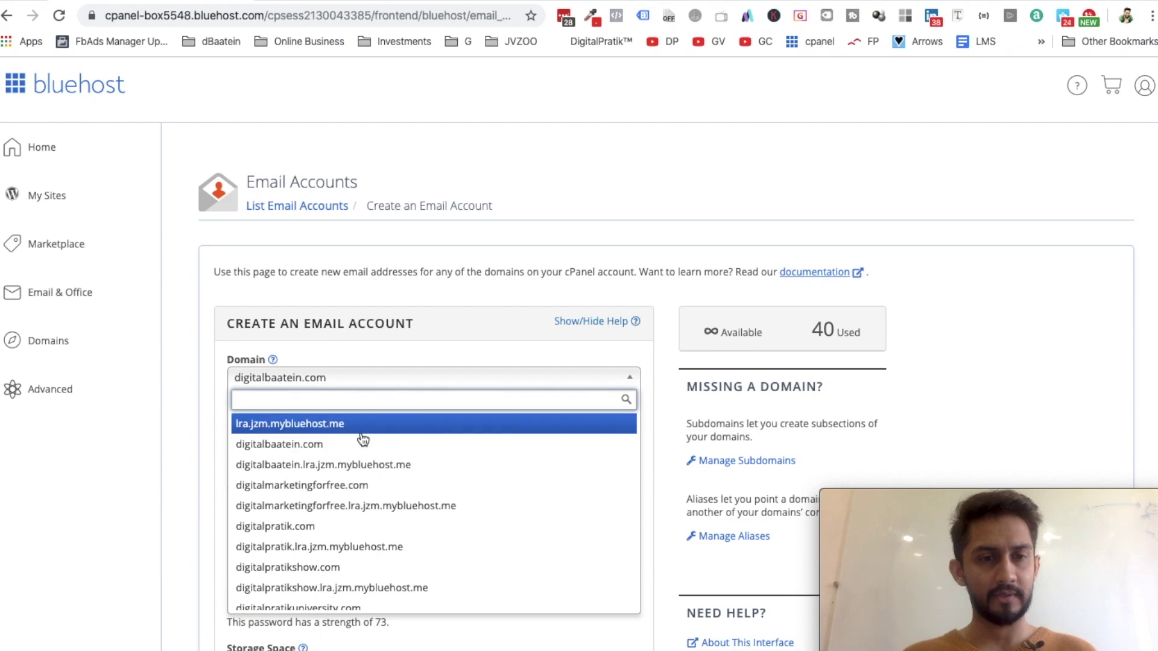
pyautogui.scroll(-5, 377, 474)
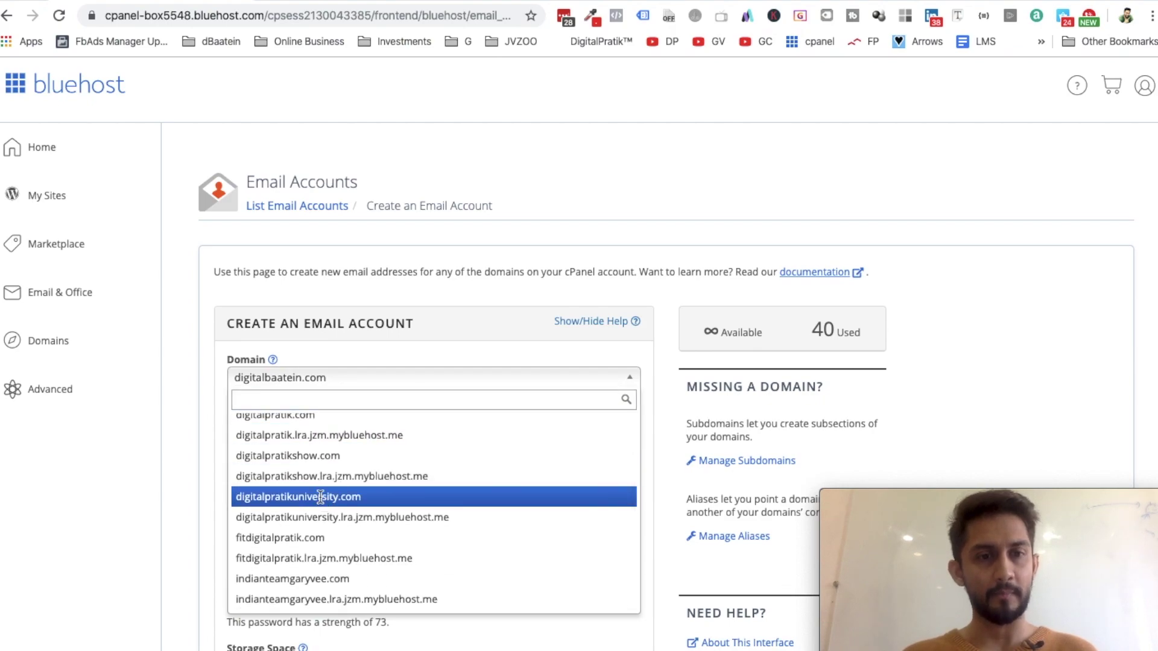
pyautogui.click(353, 493)
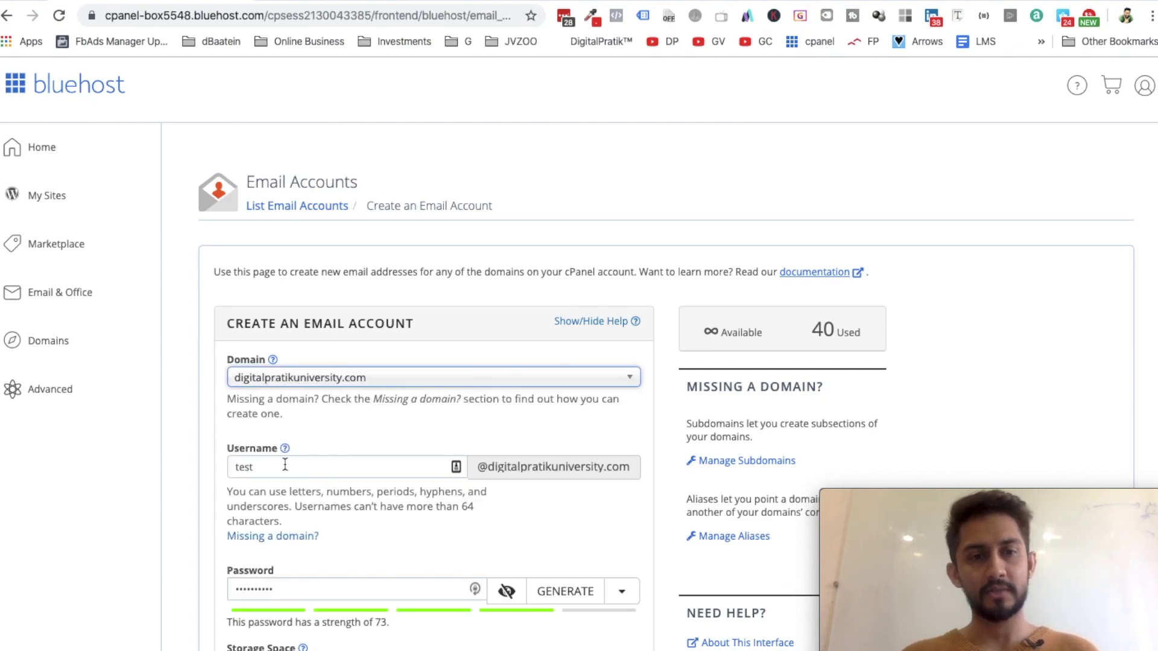
pyautogui.click(329, 468)
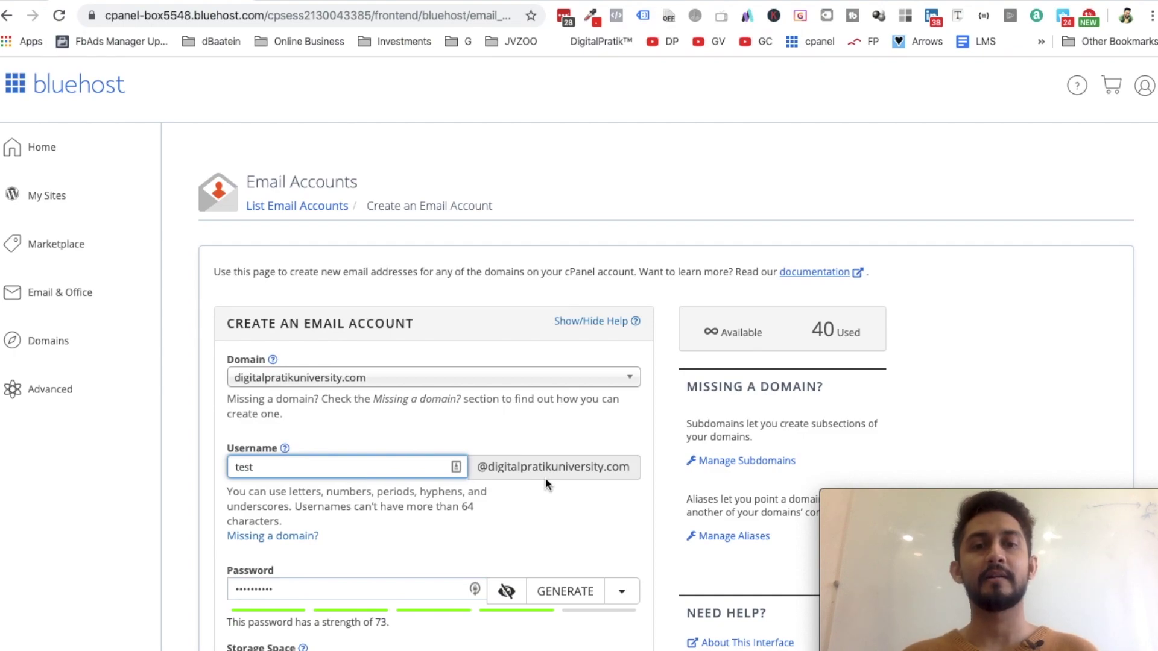
pyautogui.doubleClick(316, 594)
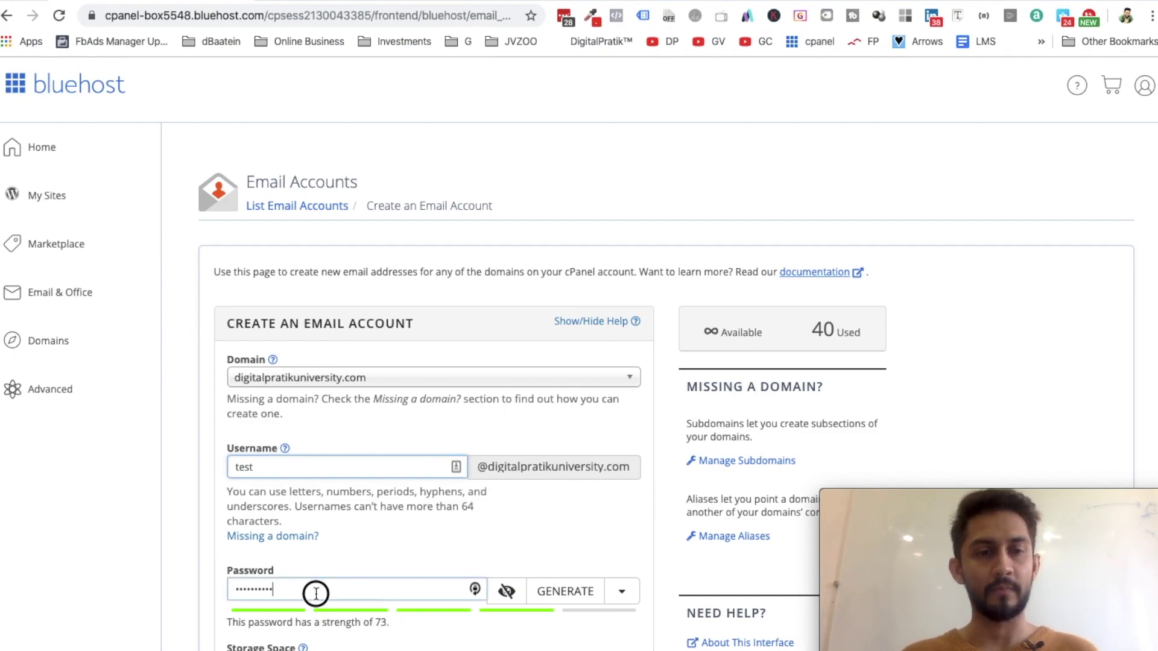
# Give the account unlimited storage, skip the welcome email, and create it
pyautogui.scroll(-4, 316, 594)
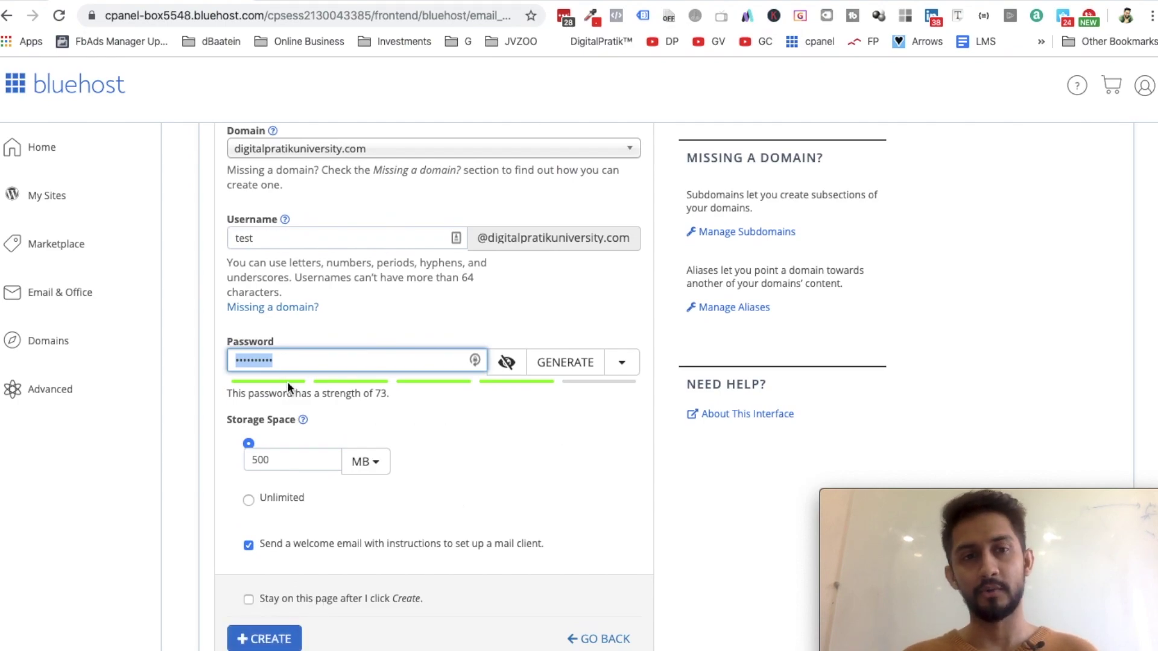
pyautogui.click(249, 499)
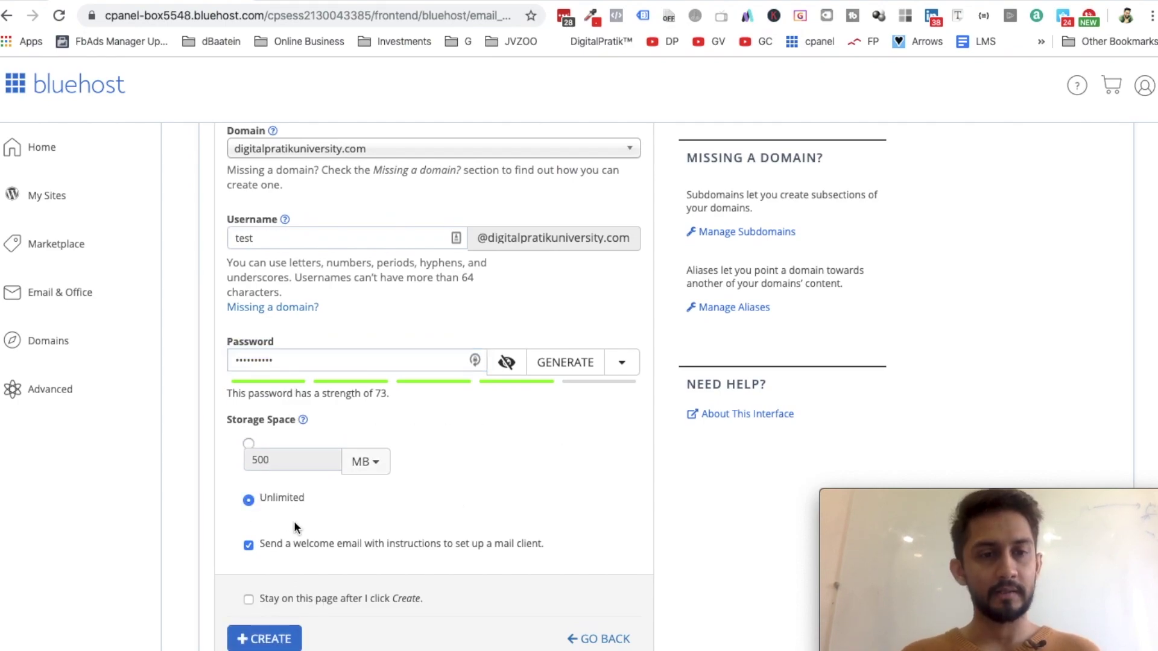
pyautogui.click(249, 545)
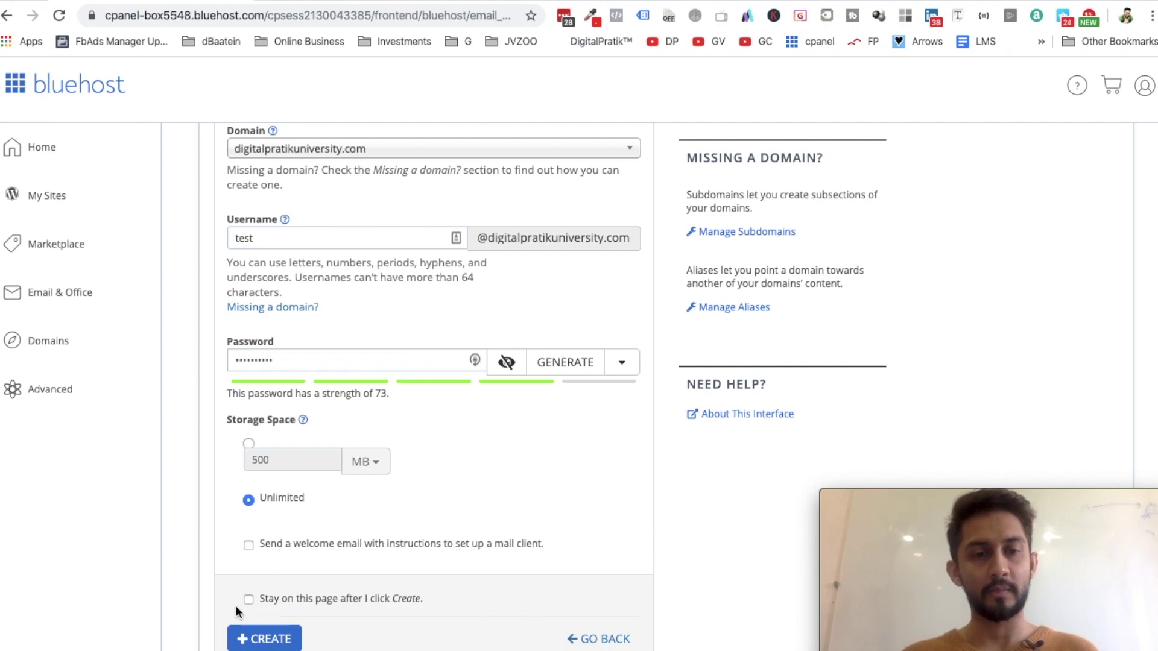
pyautogui.click(257, 638)
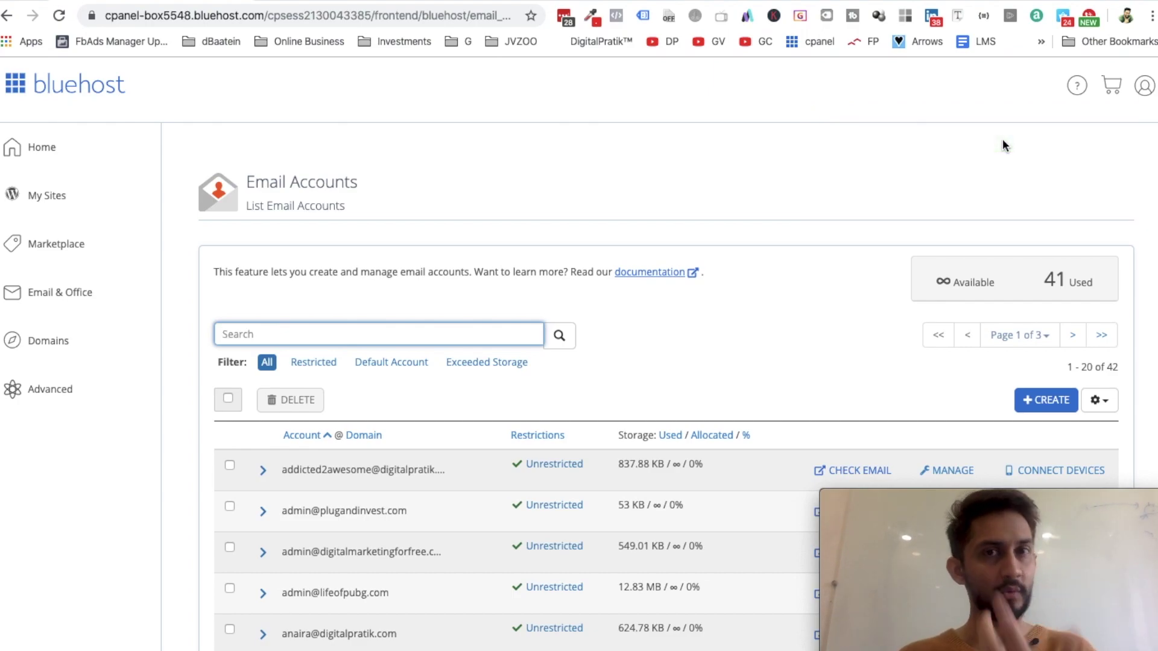
# Go from the main tools page to the Email Forwarders page
pyautogui.click(46, 391)
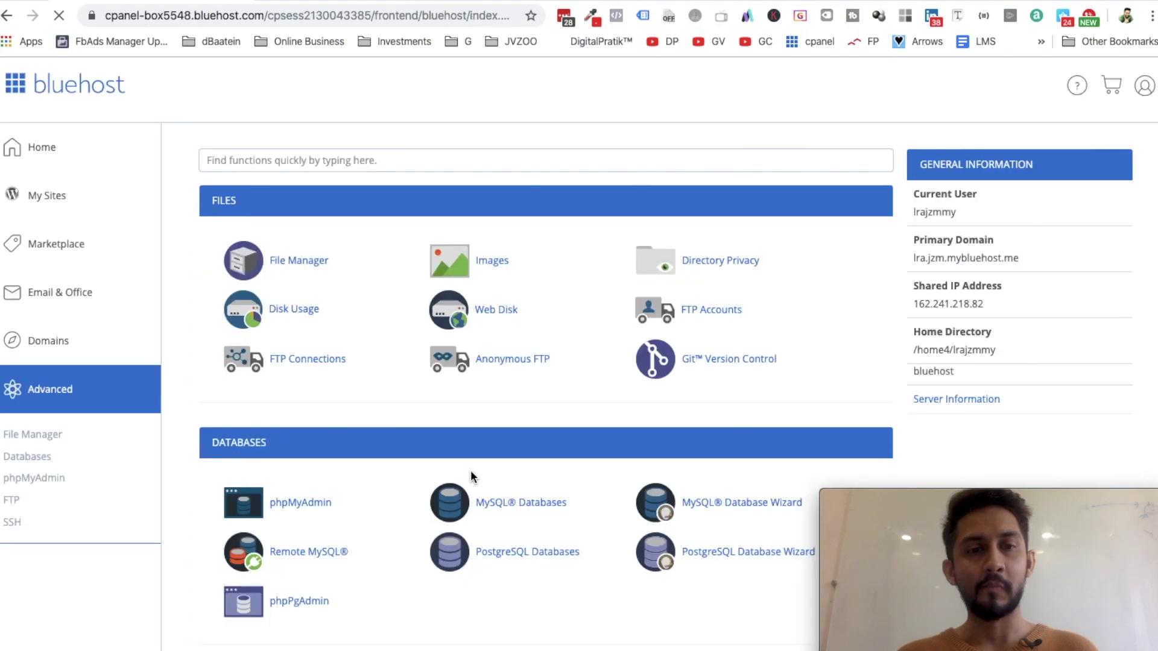
pyautogui.scroll(-5, 308, 456)
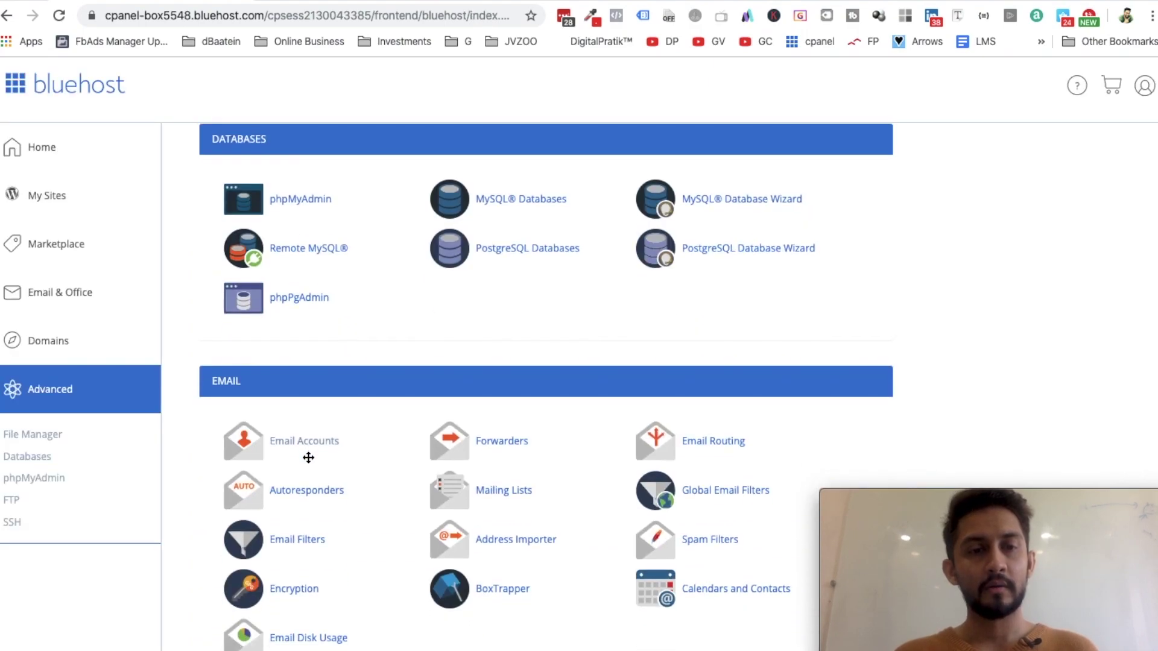
pyautogui.click(479, 440)
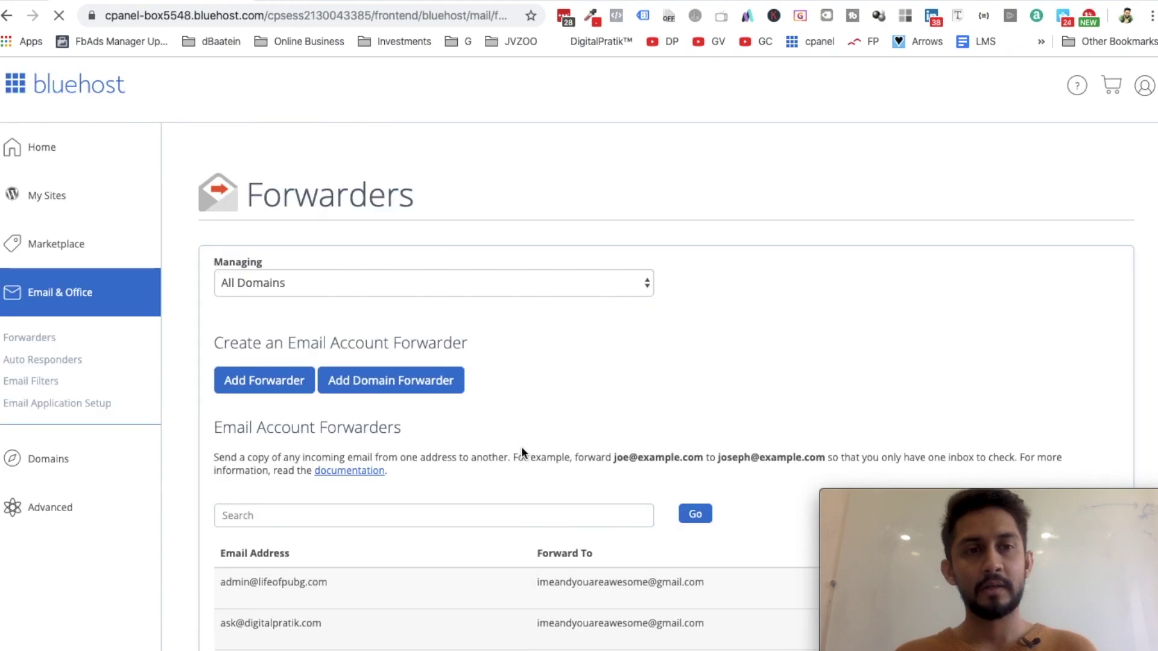
pyautogui.click(241, 386)
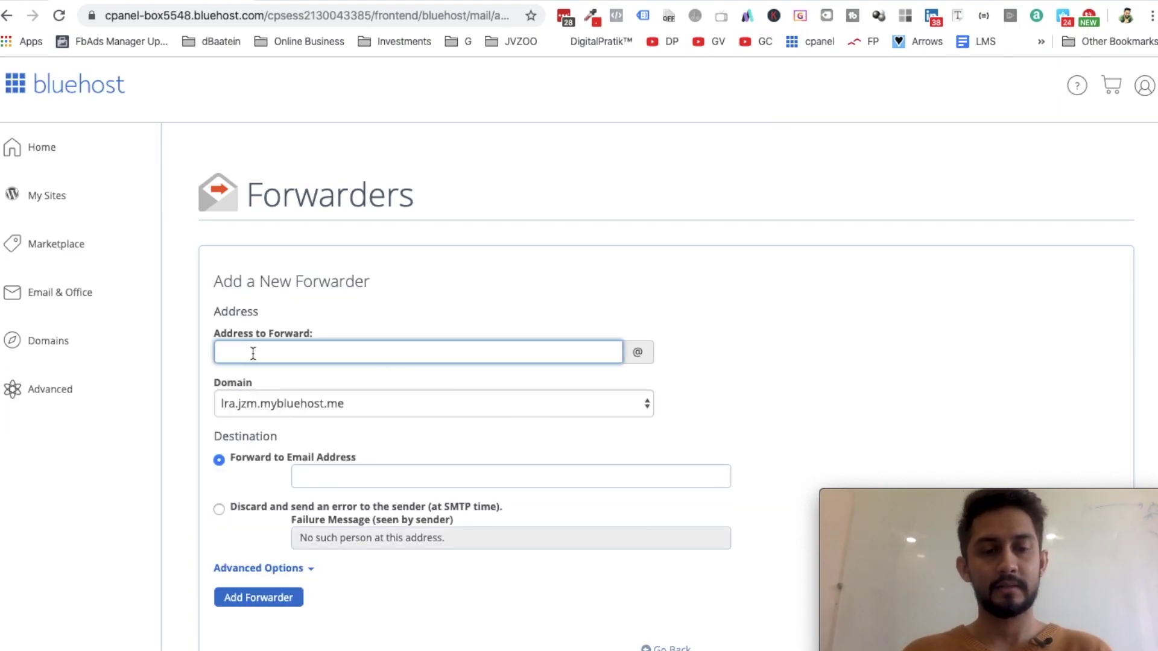
pyautogui.write('test')
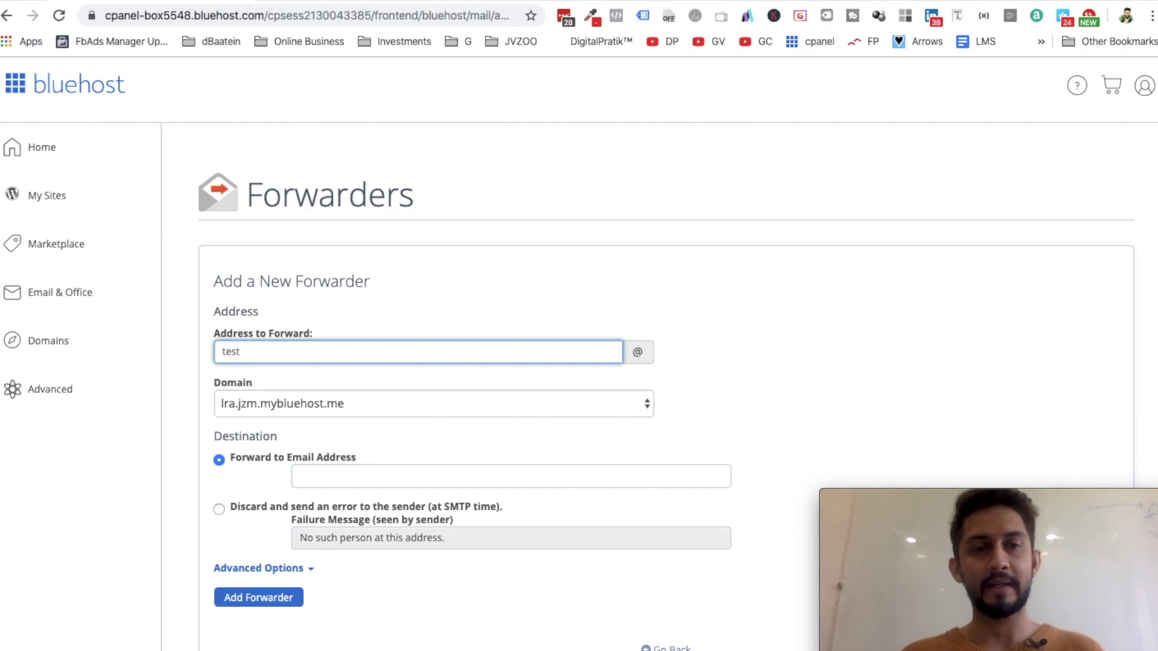
pyautogui.click(255, 415)
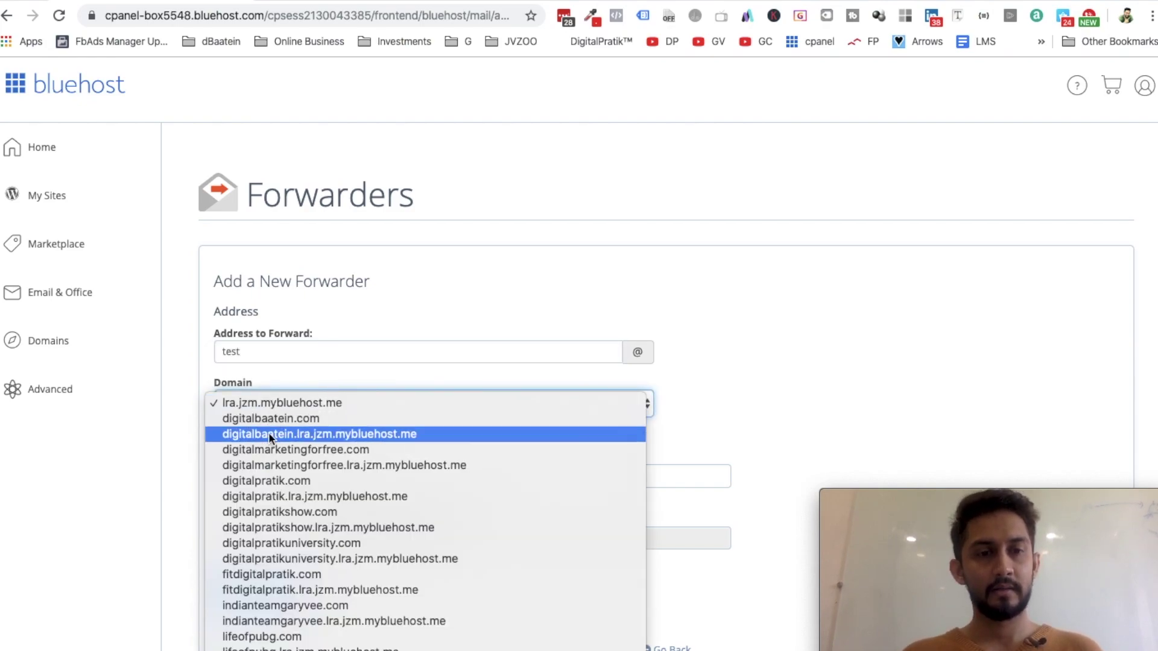
pyautogui.click(309, 544)
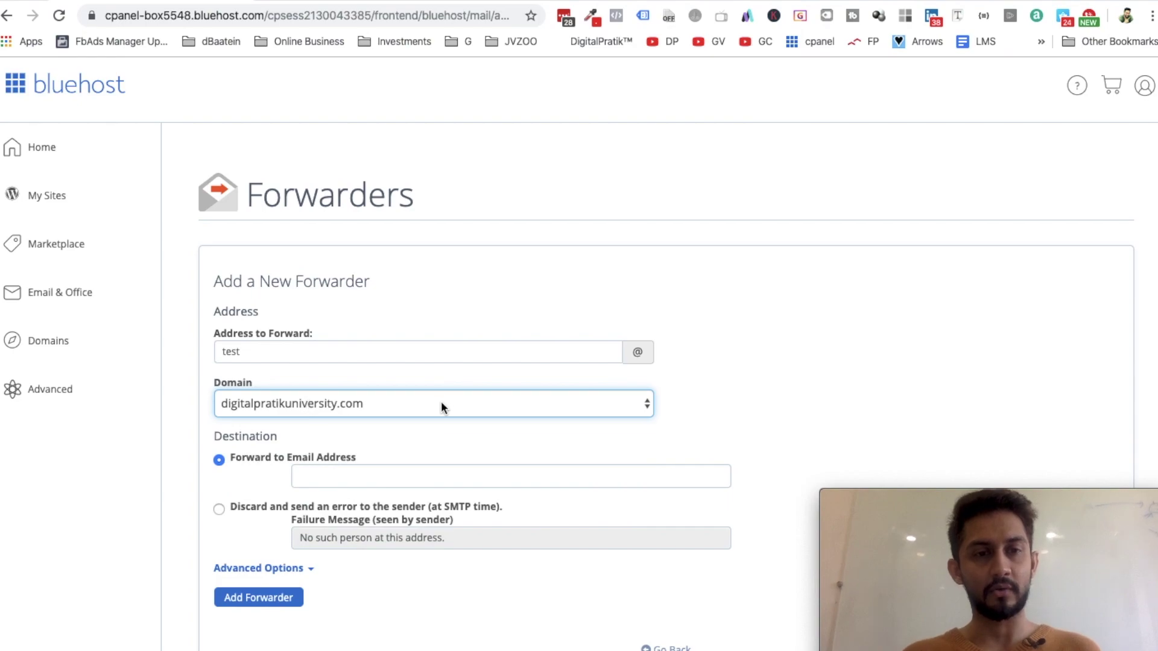
pyautogui.click(386, 481)
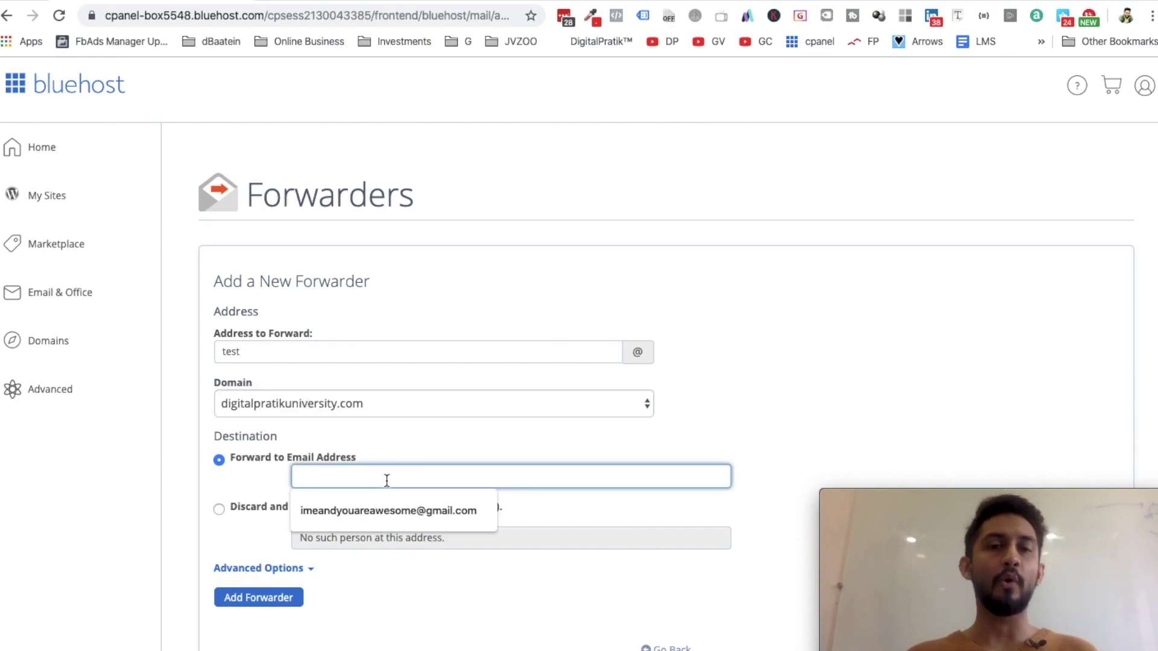
pyautogui.click(375, 514)
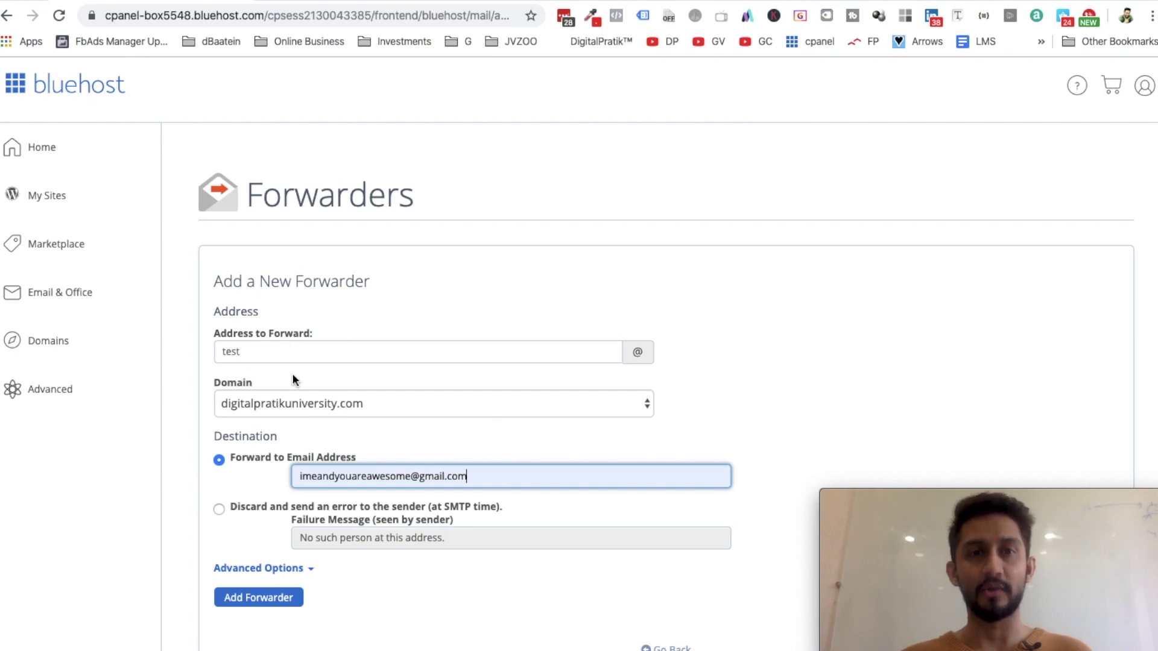
pyautogui.click(267, 599)
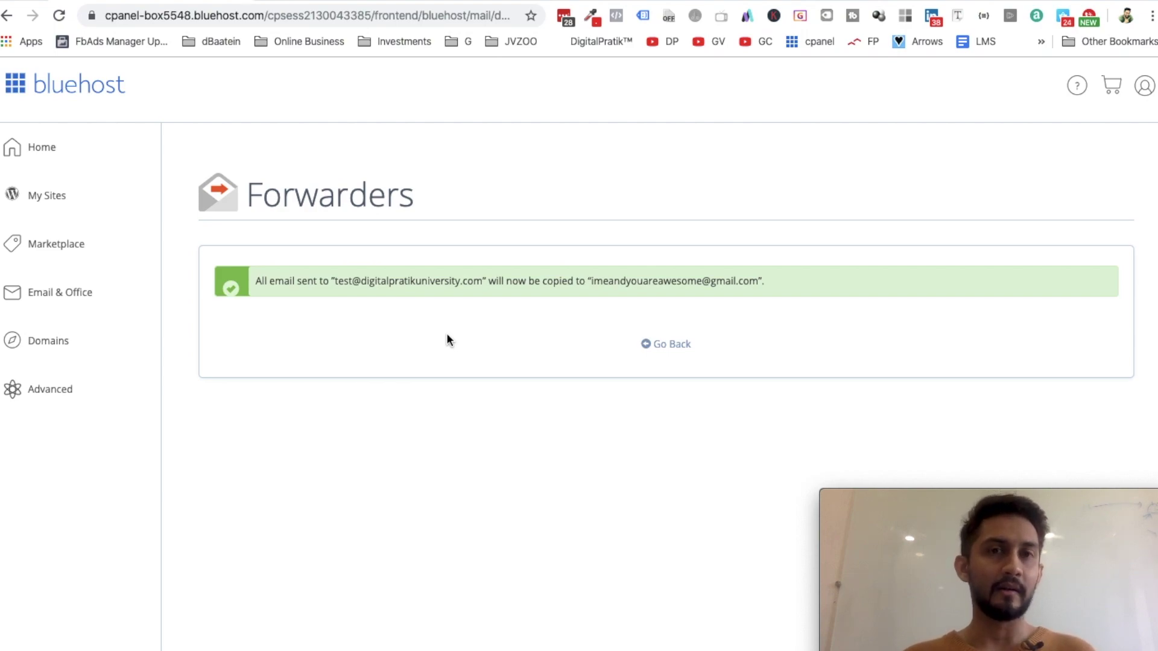
# Return to the main cPanel tools page via the Advanced sidebar link
pyautogui.click(64, 395)
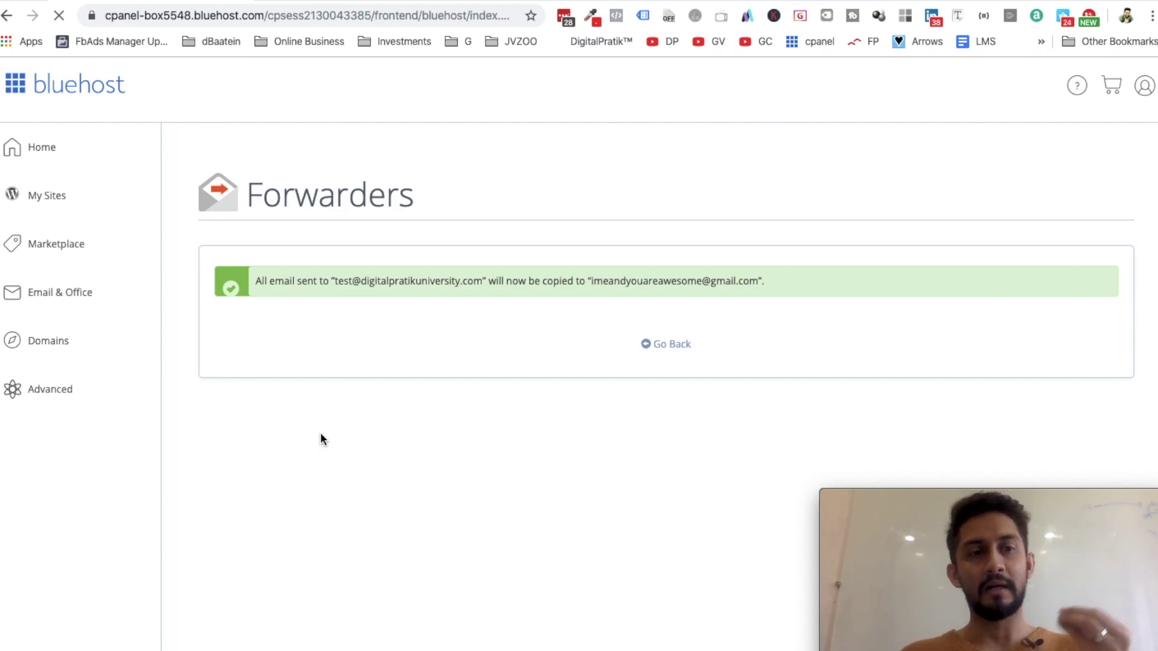
# Find the test account in Email Accounts and open its webmail with Check Email
pyautogui.scroll(-5, 320, 432)
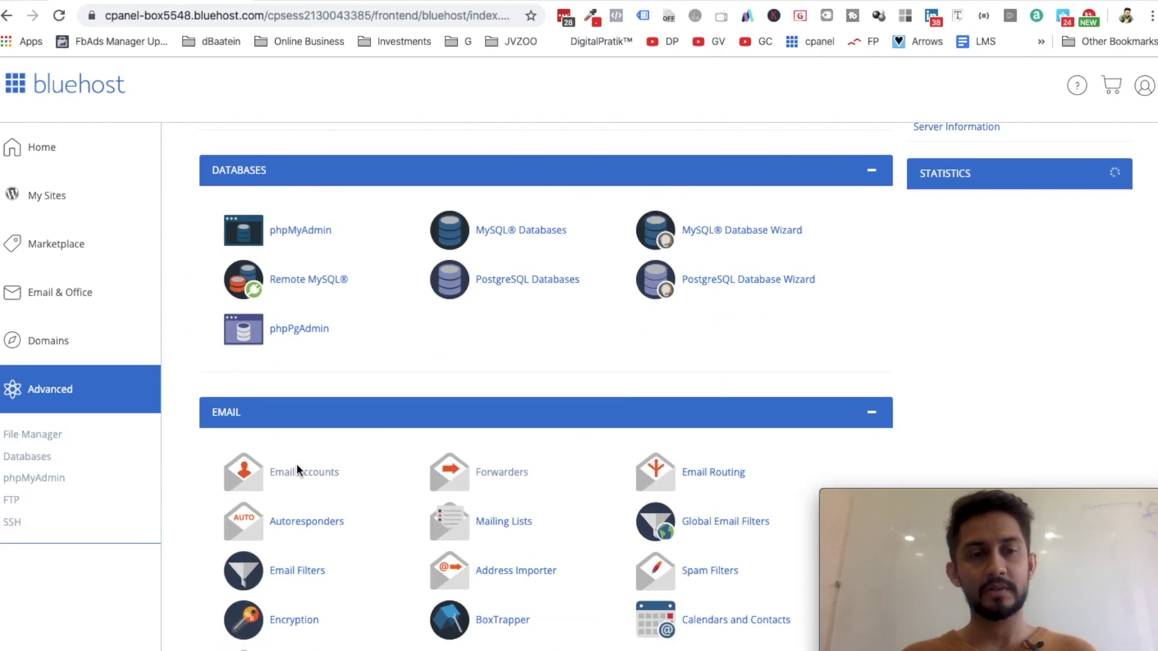
pyautogui.click(306, 473)
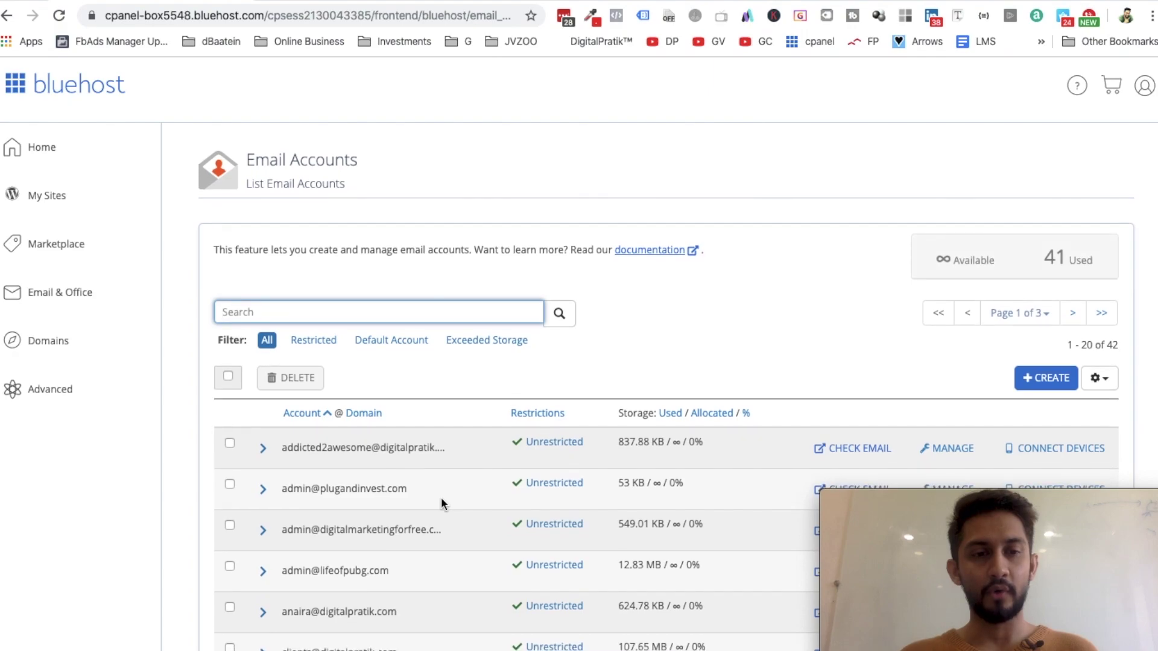
pyautogui.write('test')
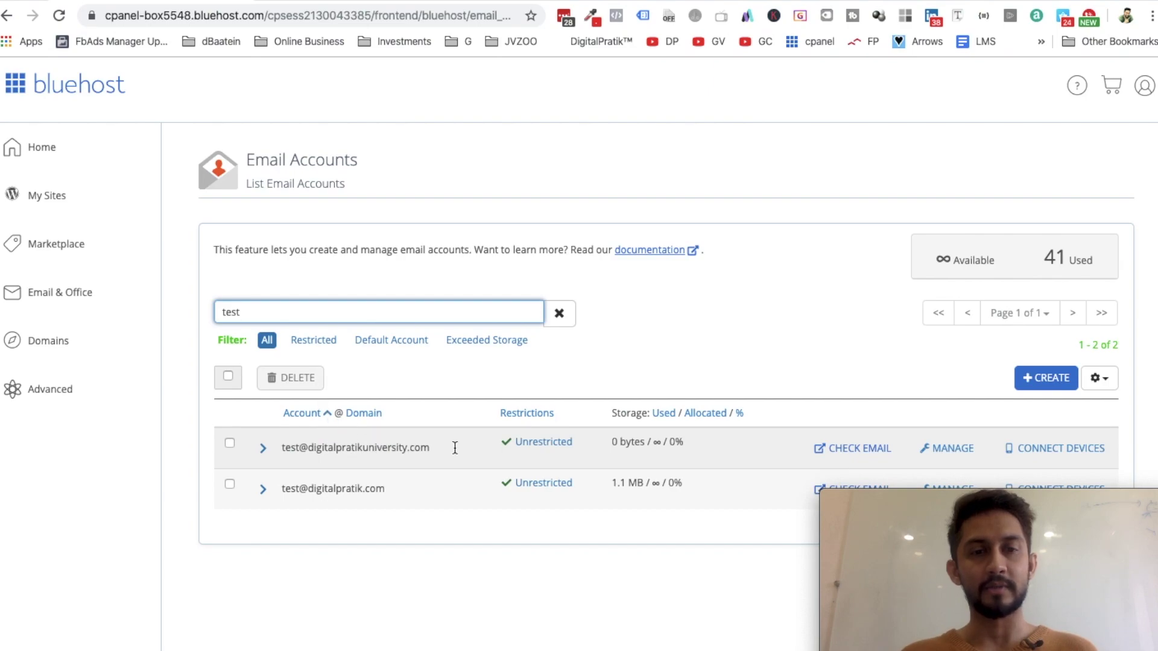
pyautogui.click(849, 452)
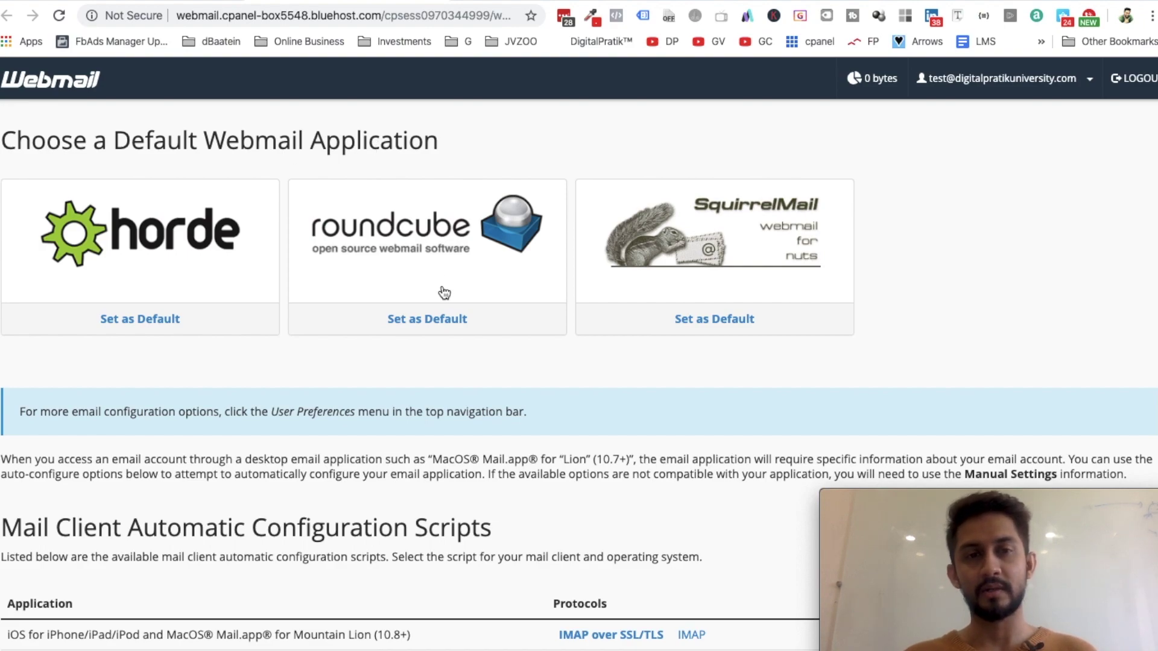
# Set Roundcube as the default webmail app and open the mailbox in it
pyautogui.click(440, 320)
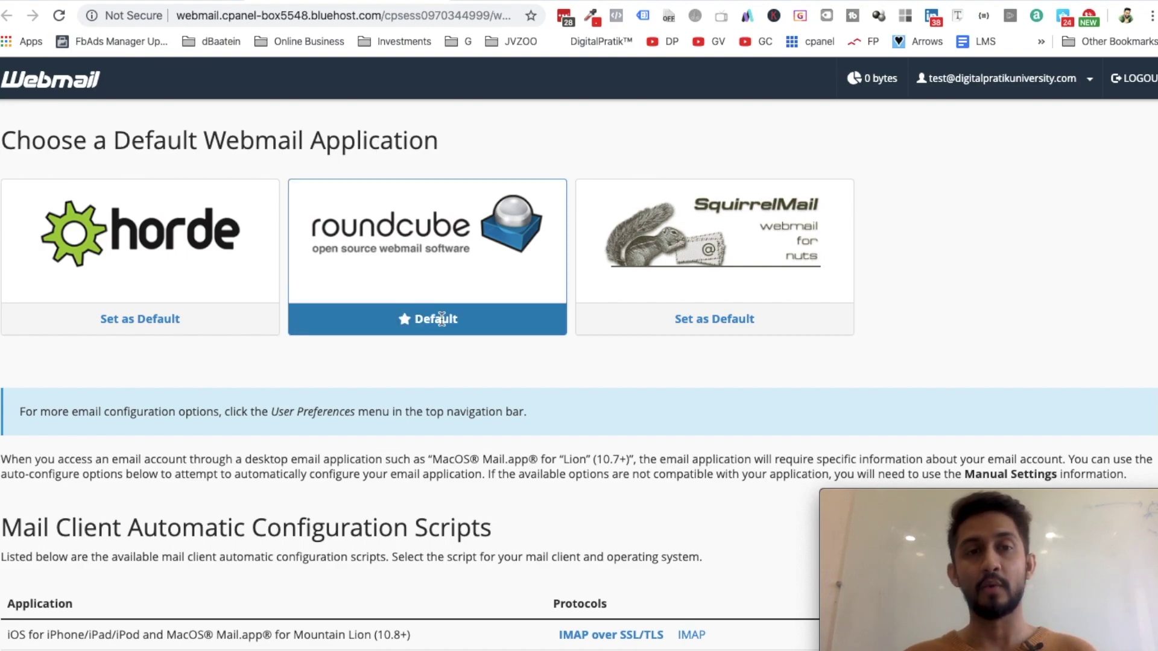
pyautogui.click(420, 260)
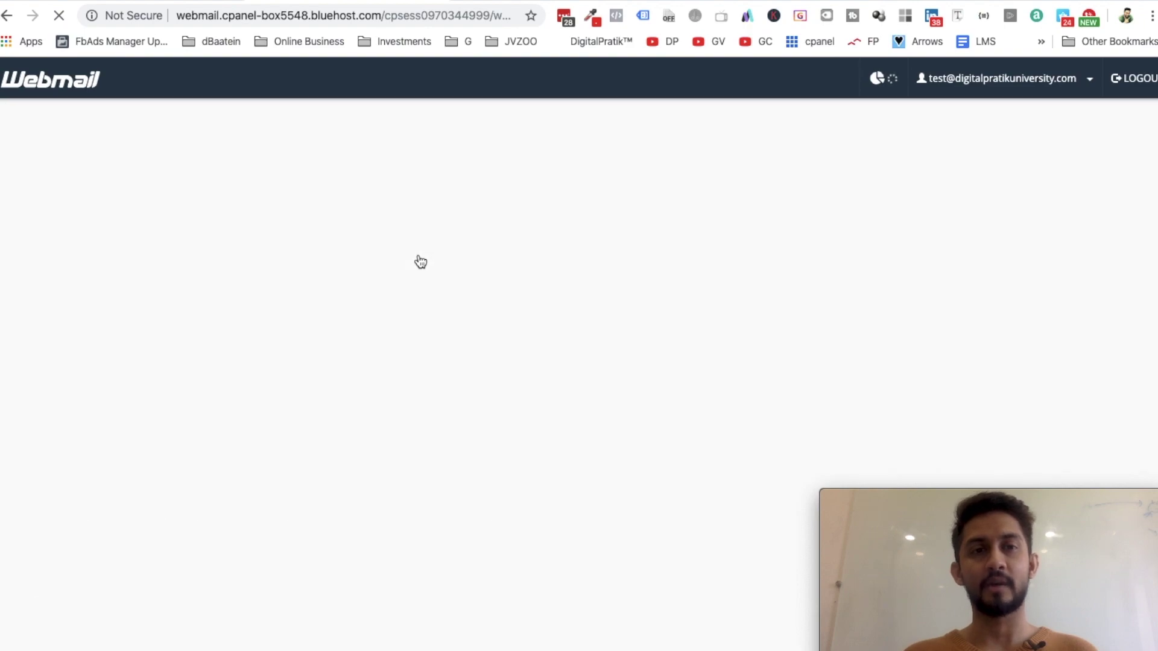